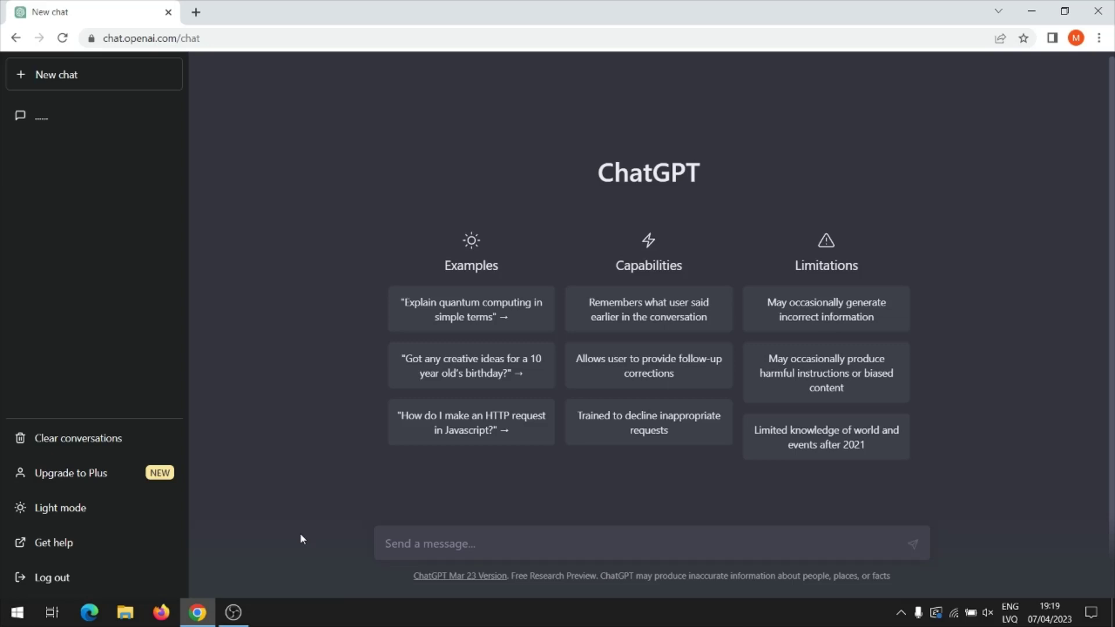
{"action": "type", "text": "W"}
{"action": "type", "text": "rite"}
{"action": "type", "text": " code "}
{"action": "type", "text": "for s"}
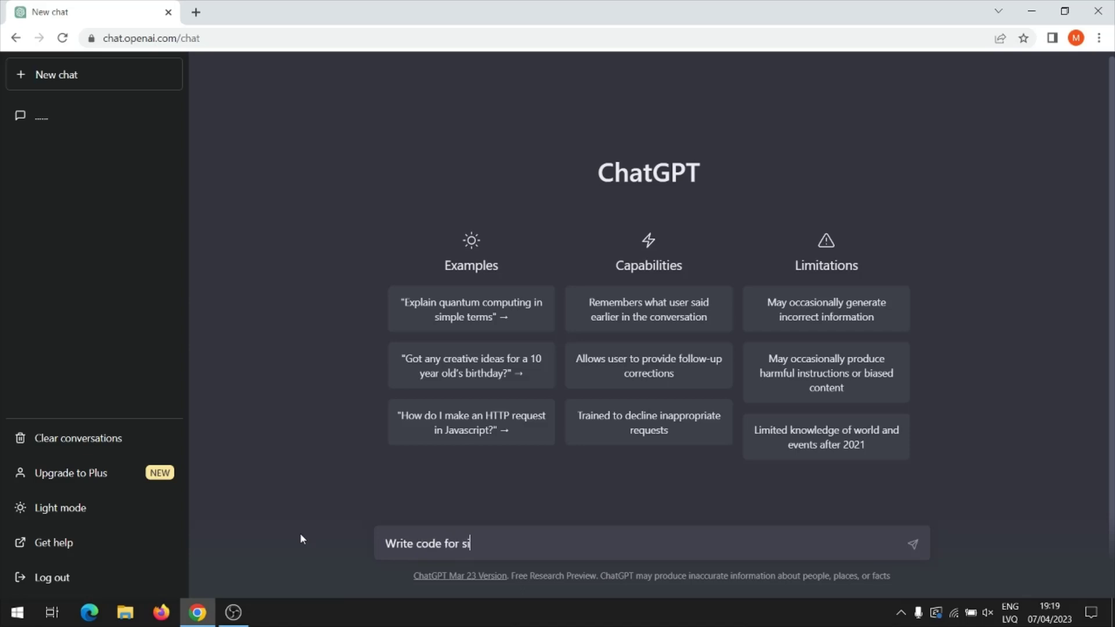
{"action": "type", "text": "ingle"}
{"action": "type", "text": "portfolio pa"}
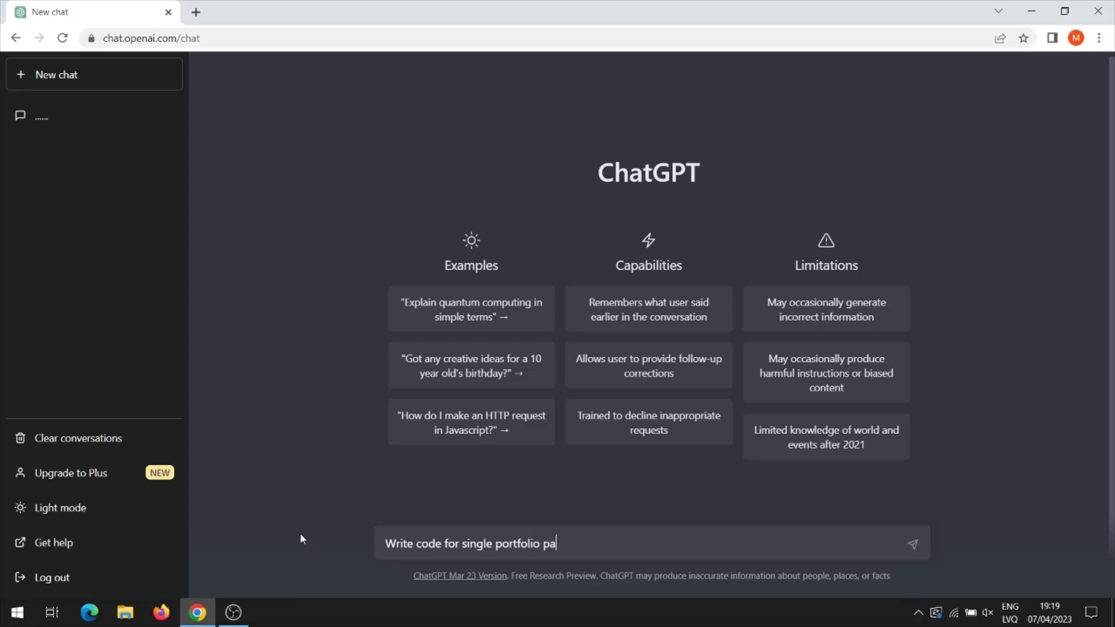
{"action": "type", "text": "th HT"}
{"action": "type", "text": "ML, CSS, Bootstrap"}
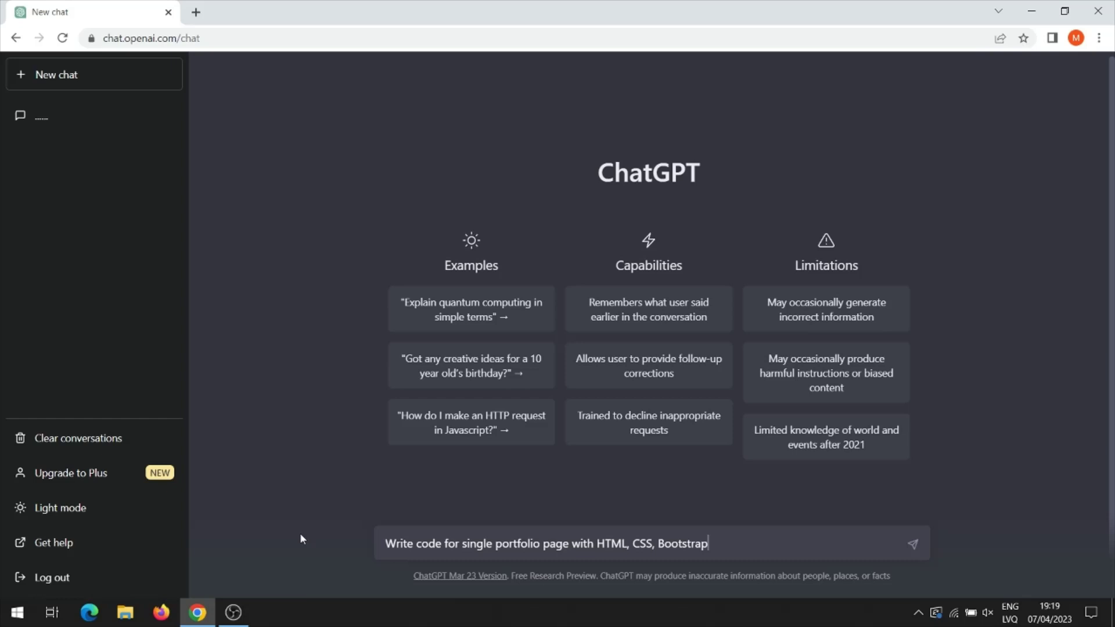
Submit the Bootstrap portfolio page request and let ChatGPT generate the HTML code
{"action": "key", "text": "Return"}
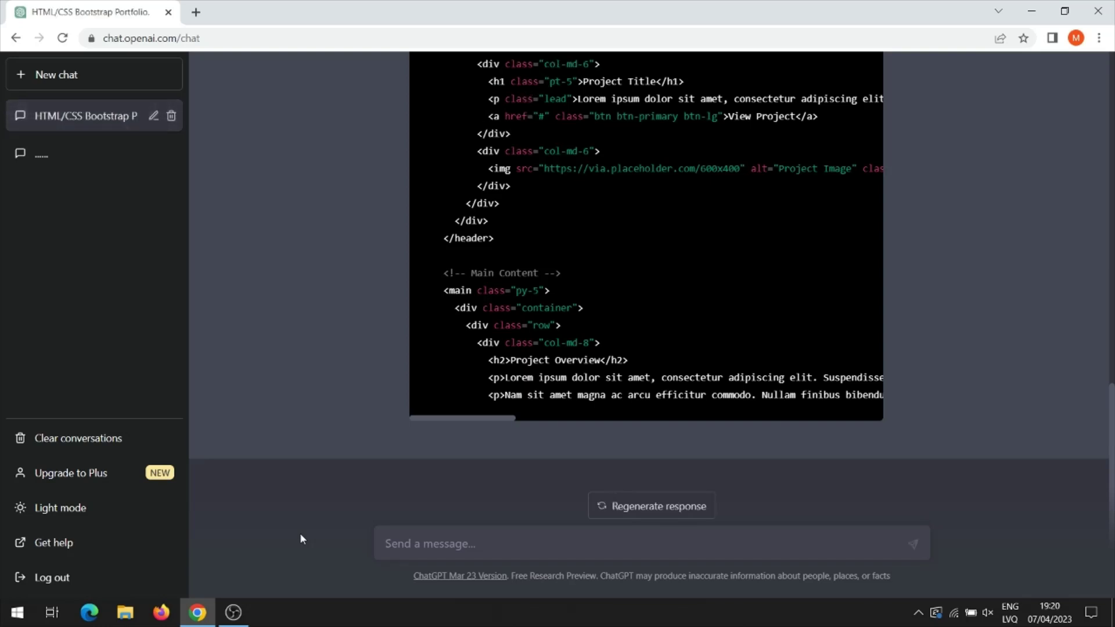
{"action": "mouse_move", "coordinate": [487, 418]}
{"action": "left_mouse_down"}
{"action": "mouse_move", "coordinate": [654, 415]}
{"action": "mouse_move", "coordinate": [416, 421]}
{"action": "left_mouse_up"}
{"action": "type", "text": "next code?"}
Send the follow-up 'next code?' to get the remaining code through the closing html tag
{"action": "key", "text": "Return"}
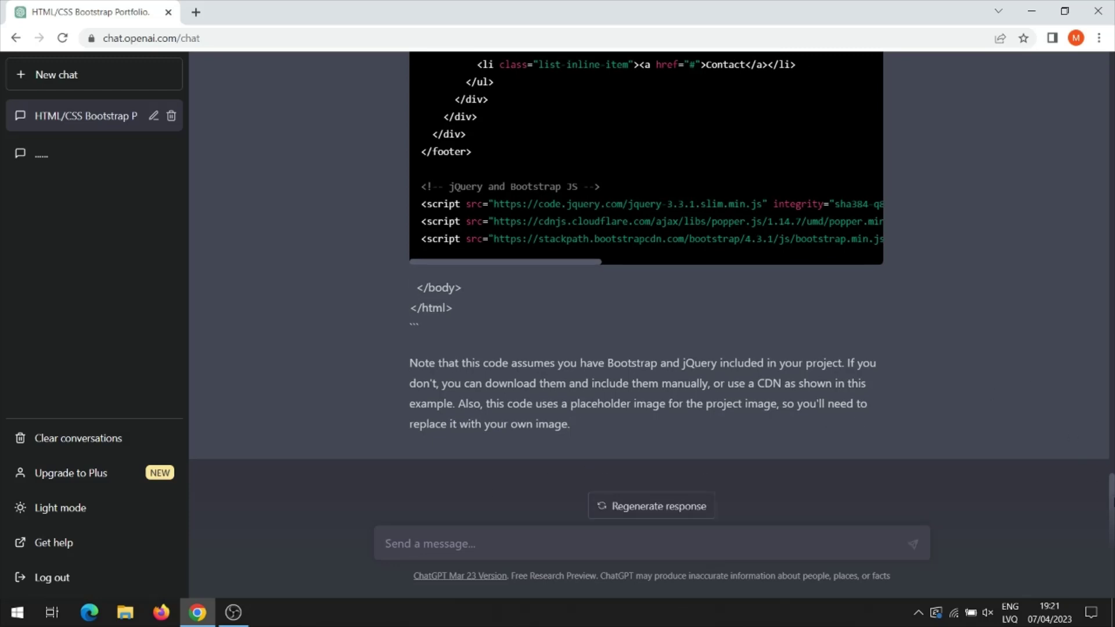
Copy the portfolio page code block from ChatGPT's first response to the clipboard
{"action": "triple_click", "coordinate": [658, 507]}
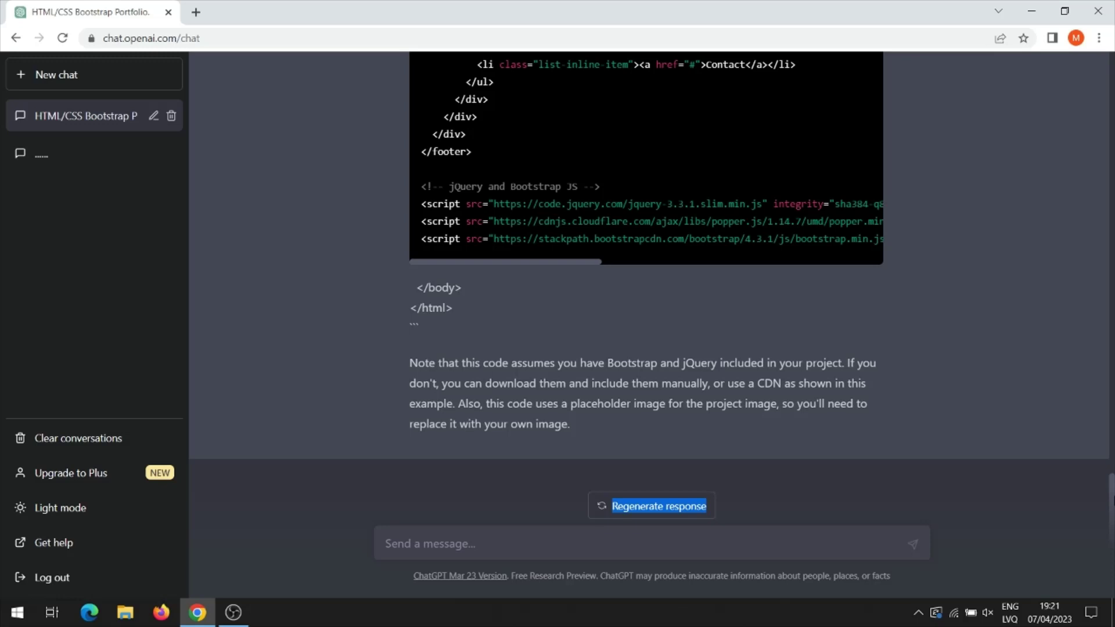
{"action": "left_click", "coordinate": [1077, 373]}
{"action": "scroll", "coordinate": [1077, 373], "scroll_direction": "up", "scroll_amount": 1}
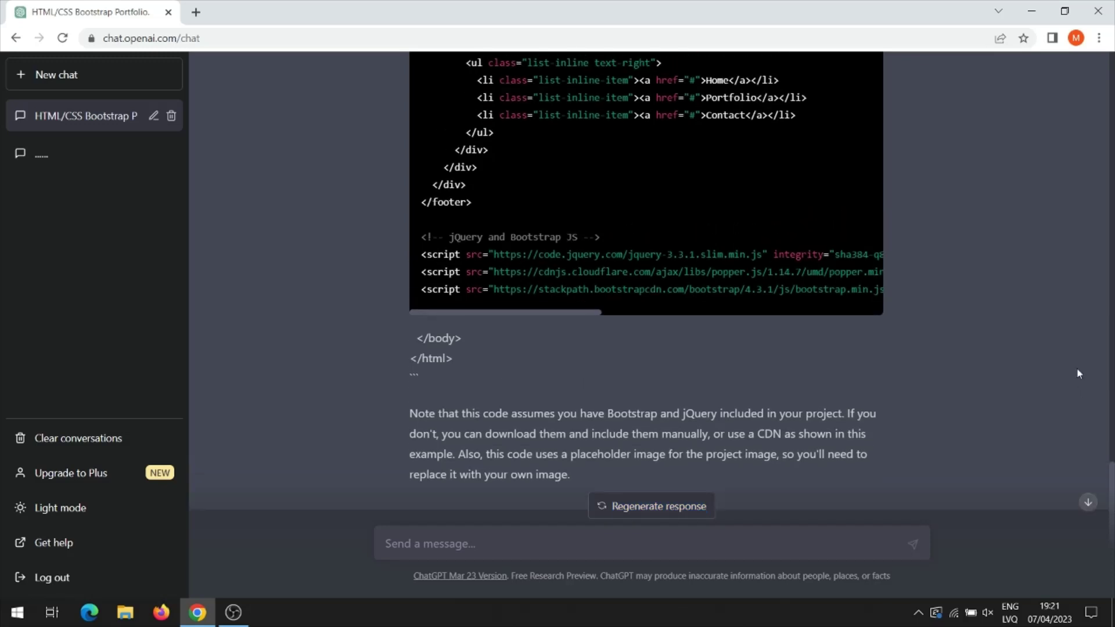
{"action": "scroll", "coordinate": [1077, 373], "scroll_direction": "up", "scroll_amount": 5}
{"action": "scroll", "coordinate": [1077, 374], "scroll_direction": "up", "scroll_amount": 5}
{"action": "scroll", "coordinate": [1078, 373], "scroll_direction": "up", "scroll_amount": 5}
{"action": "scroll", "coordinate": [1078, 374], "scroll_direction": "up", "scroll_amount": 1}
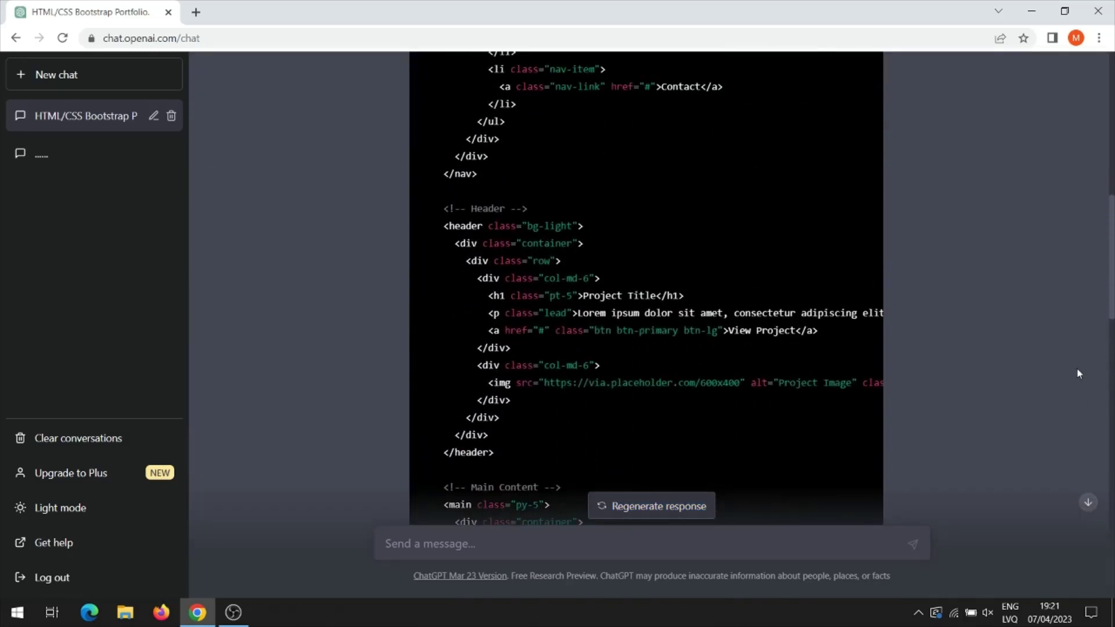
{"action": "scroll", "coordinate": [1077, 373], "scroll_direction": "up", "scroll_amount": 1}
{"action": "scroll", "coordinate": [1078, 372], "scroll_direction": "up", "scroll_amount": 4}
{"action": "scroll", "coordinate": [1077, 373], "scroll_direction": "up", "scroll_amount": 3}
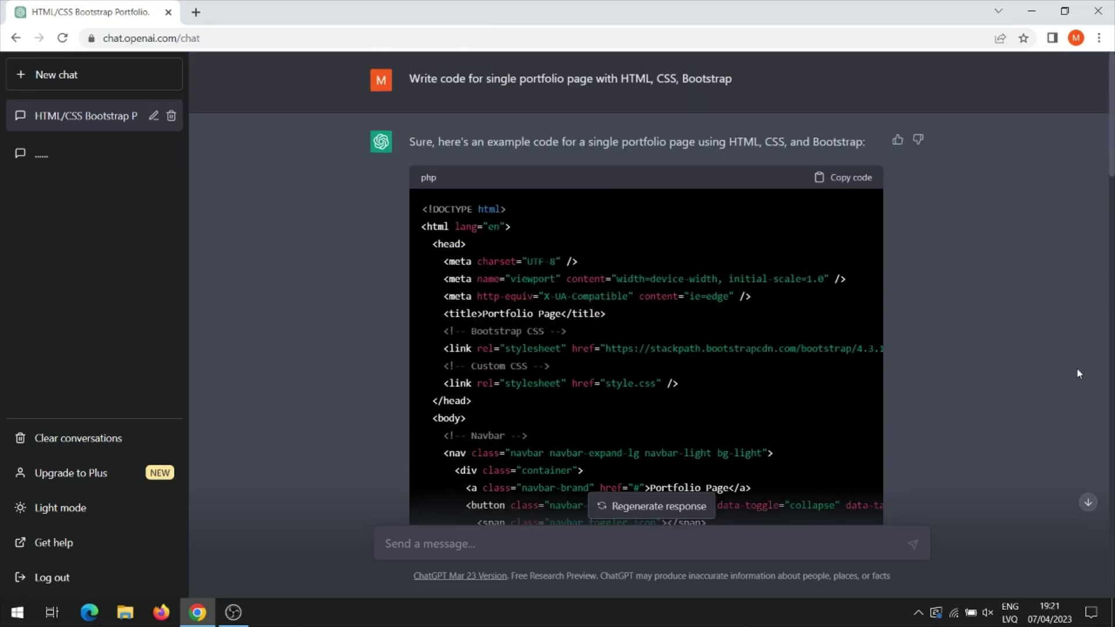
{"action": "left_click", "coordinate": [845, 178]}
Launch Notepad and paste in the first portfolio code block
{"action": "left_click", "coordinate": [14, 613]}
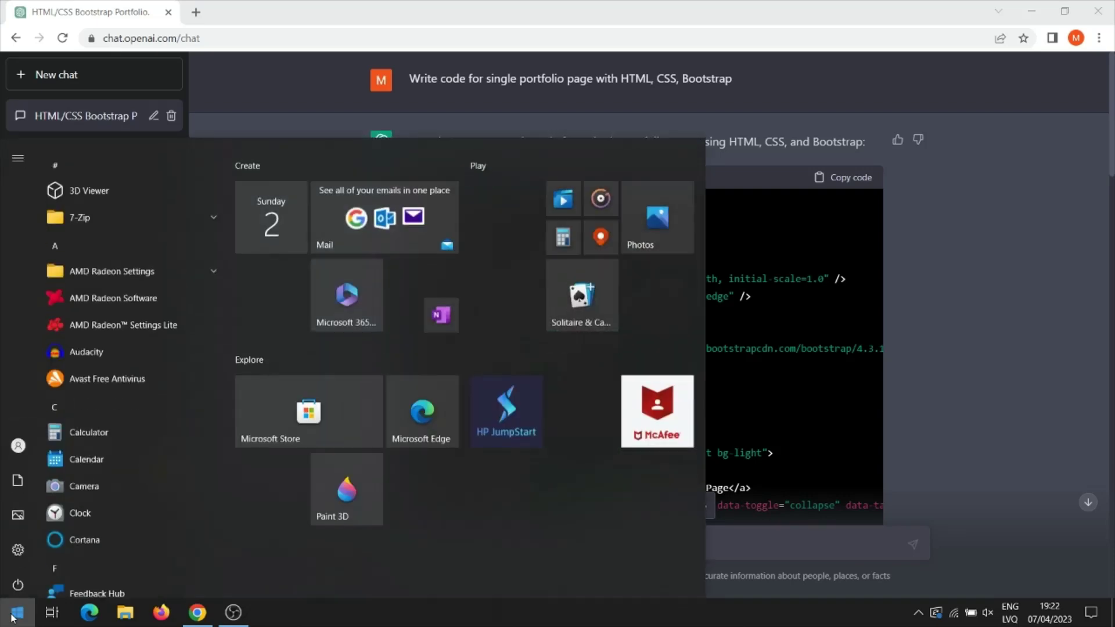
{"action": "type", "text": "not"}
{"action": "key", "text": "Return"}
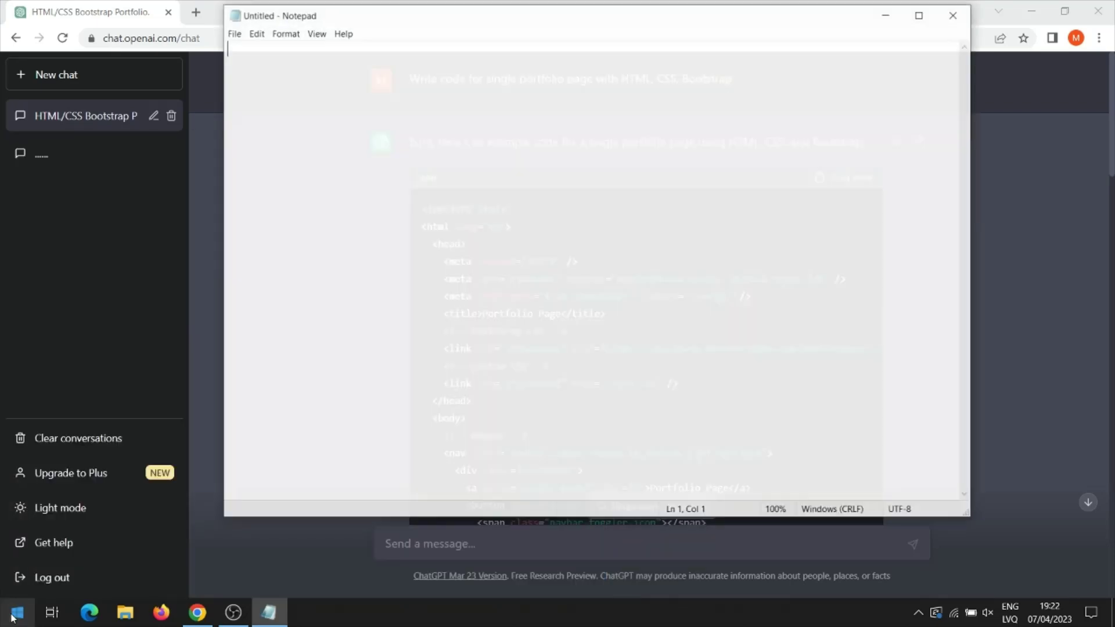
{"action": "key", "text": "ctrl+v"}
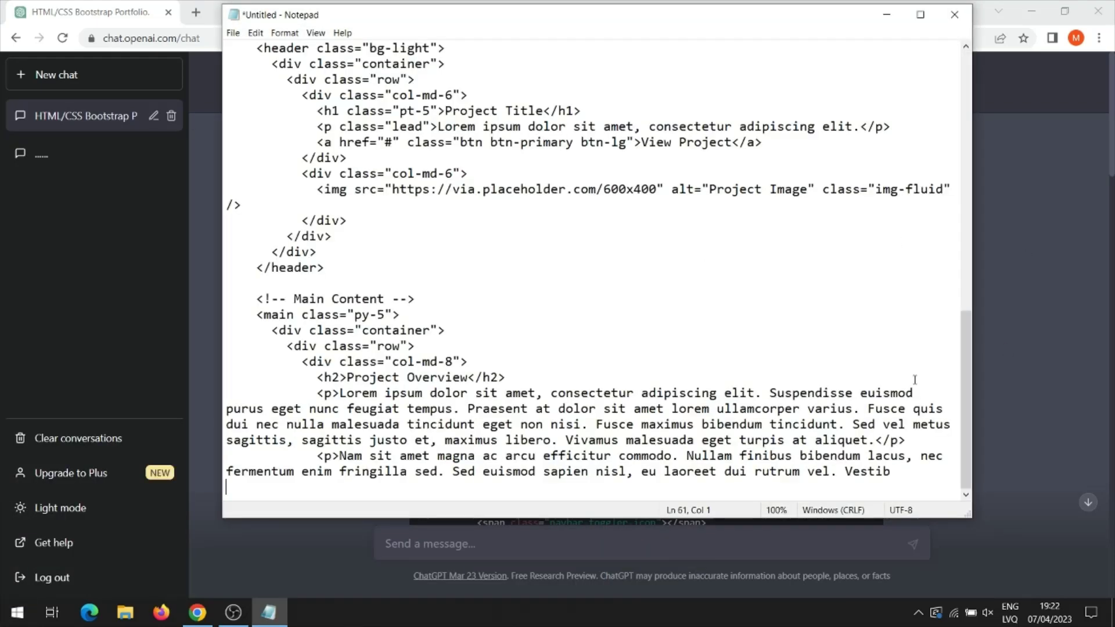
Copy the remaining generated code from ChatGPT and paste it into Notepad
{"action": "left_click", "coordinate": [1018, 431]}
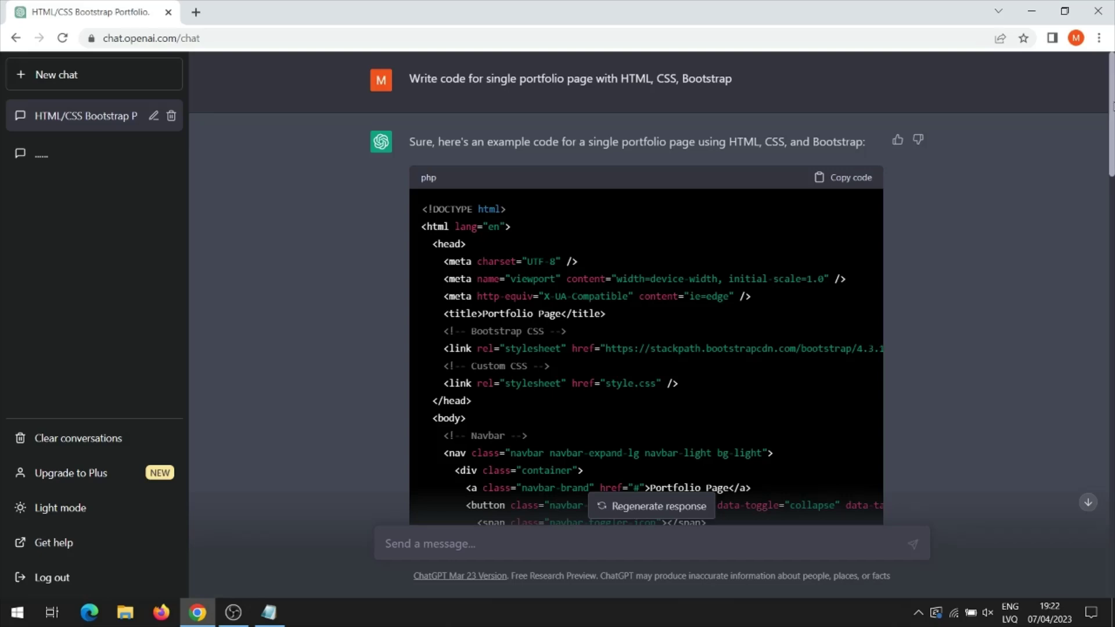
{"action": "left_click_drag", "start_coordinate": [1113, 105], "coordinate": [1114, 334]}
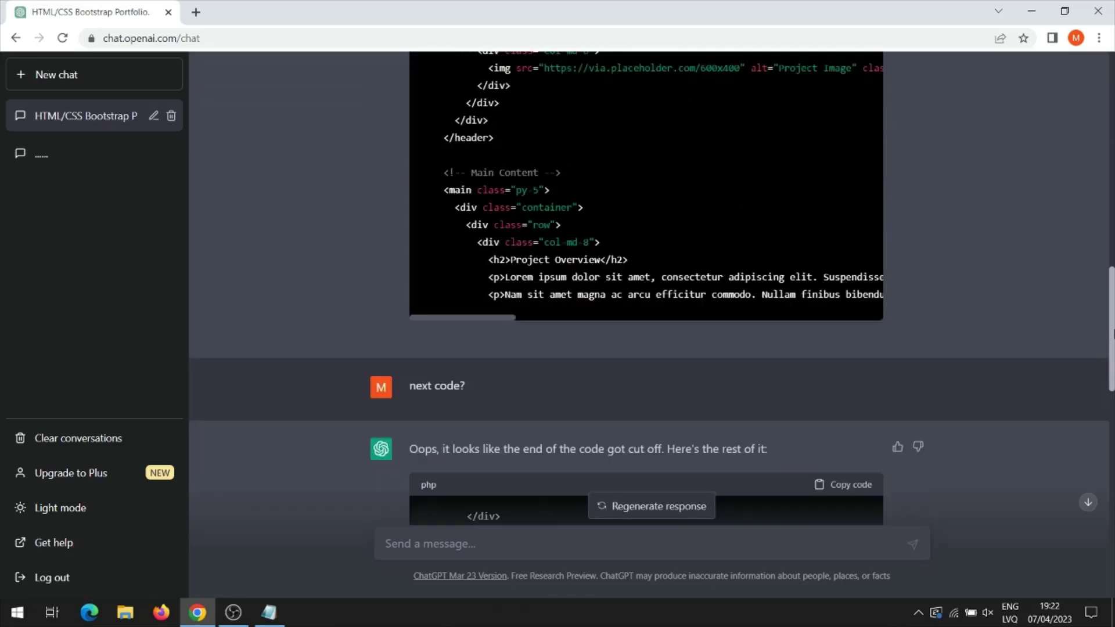
{"action": "scroll", "coordinate": [845, 168], "scroll_direction": "down", "scroll_amount": 4}
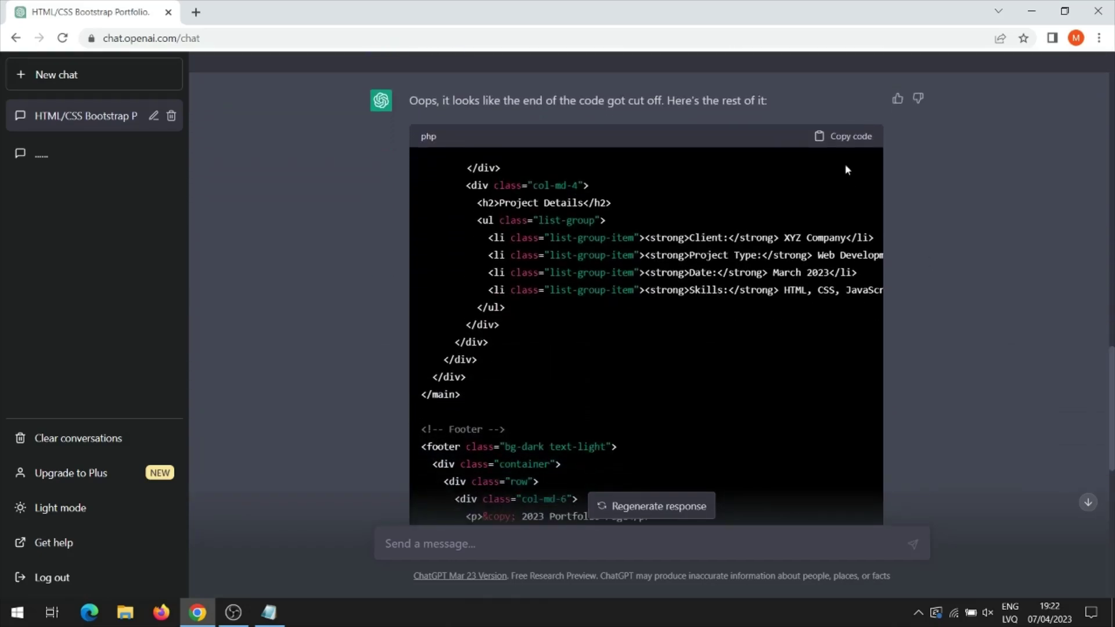
{"action": "left_click", "coordinate": [853, 146]}
{"action": "left_click", "coordinate": [268, 613]}
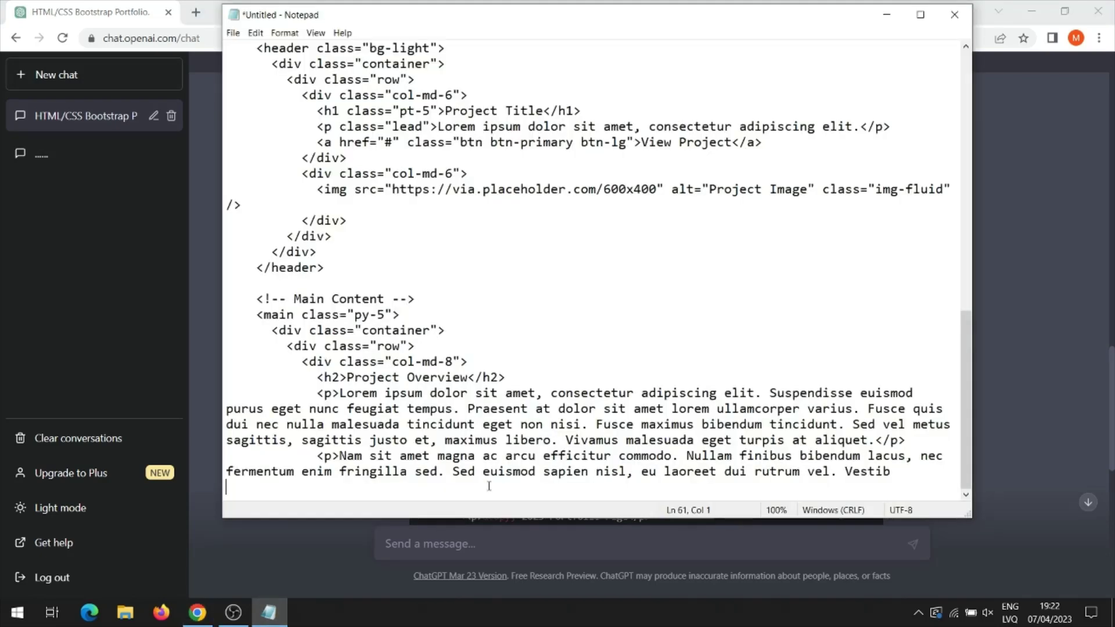
{"action": "key", "text": "ctrl+v"}
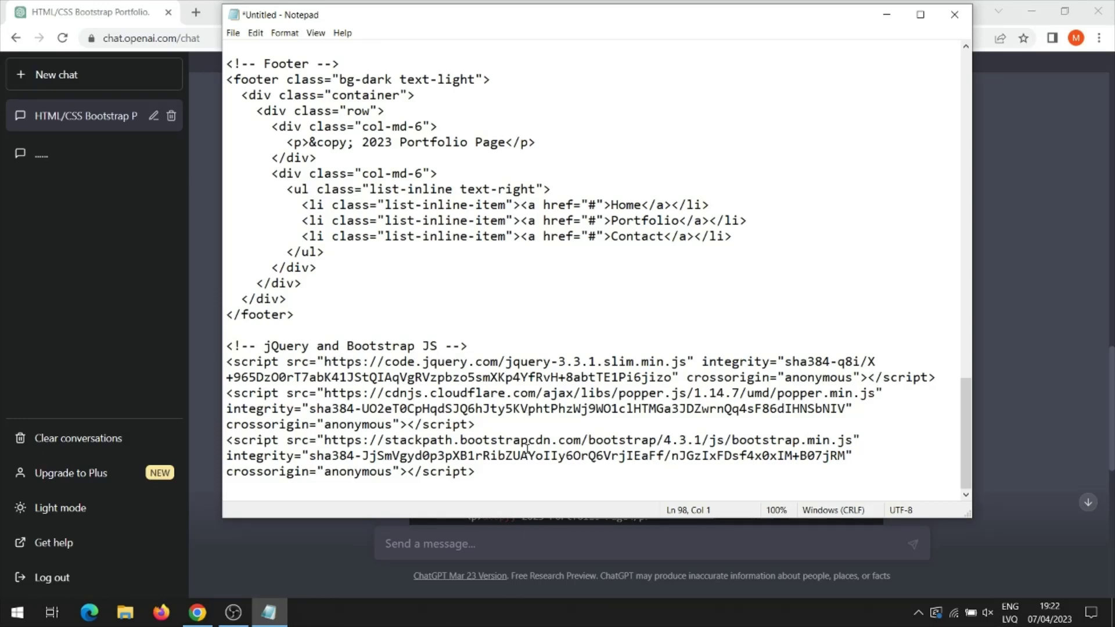
{"action": "mouse_move", "coordinate": [966, 421]}
{"action": "left_mouse_down"}
{"action": "mouse_move", "coordinate": [970, 22]}
{"action": "mouse_move", "coordinate": [957, 413]}
{"action": "left_mouse_up"}
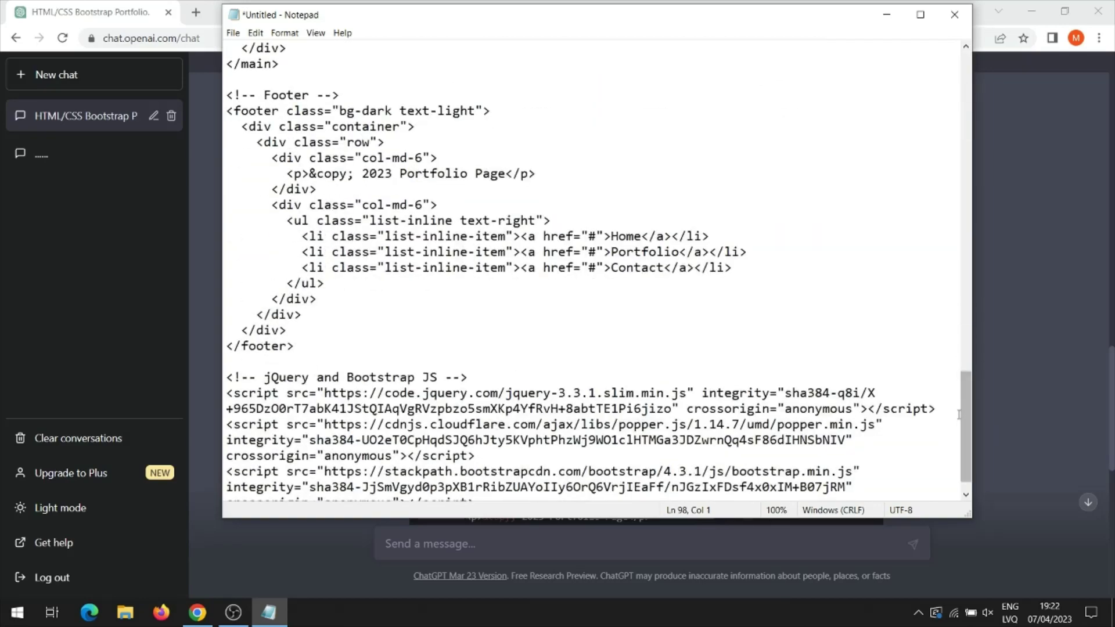
Add the closing </body></html> tags from ChatGPT to the end of the file
{"action": "left_click", "coordinate": [1015, 432]}
{"action": "left_click_drag", "start_coordinate": [1111, 434], "coordinate": [1111, 552]}
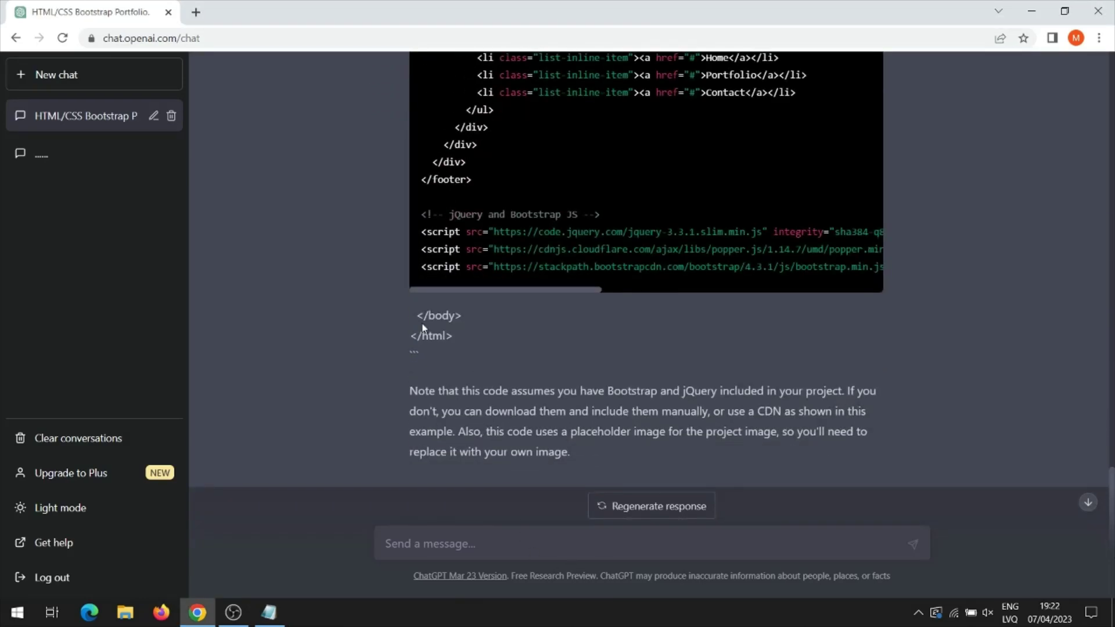
{"action": "left_click_drag", "start_coordinate": [453, 337], "coordinate": [416, 317]}
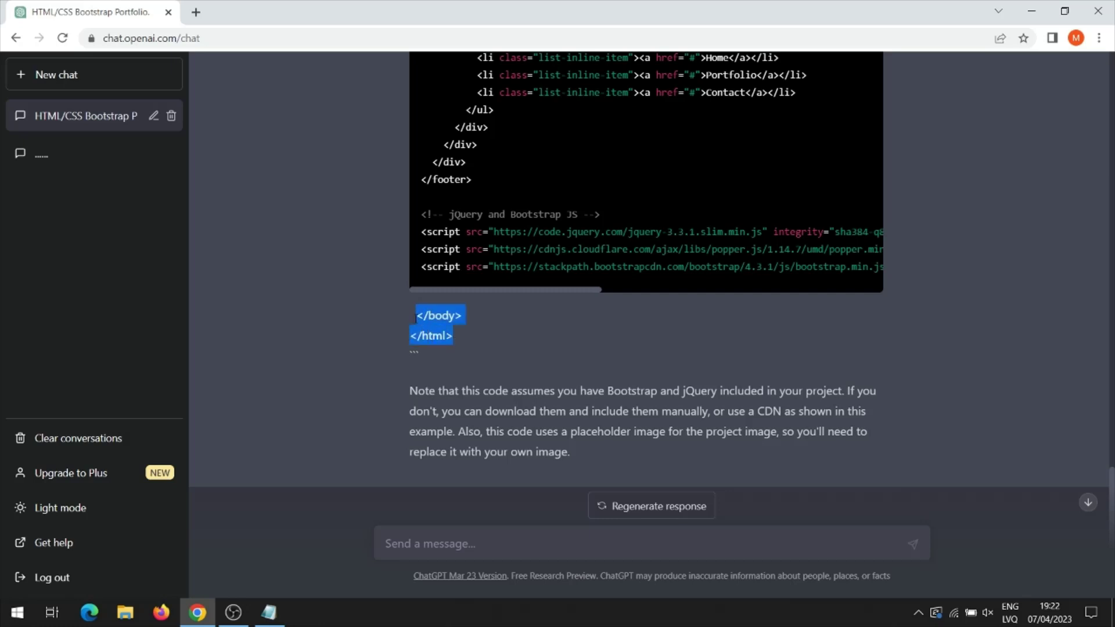
{"action": "left_click", "coordinate": [270, 614]}
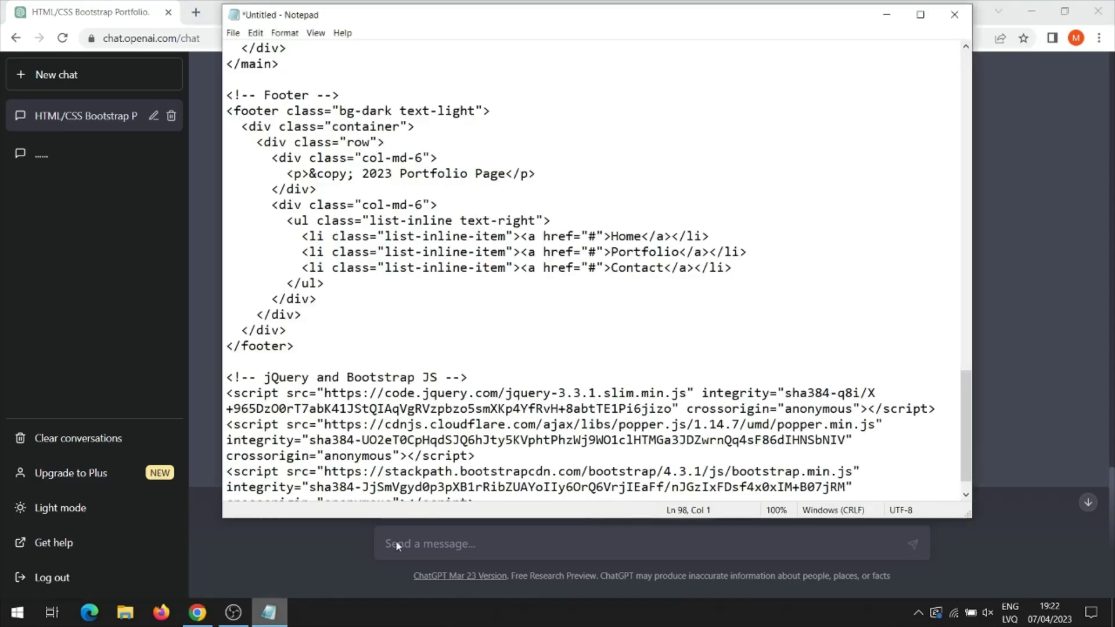
{"action": "left_click_drag", "start_coordinate": [964, 434], "coordinate": [965, 443]}
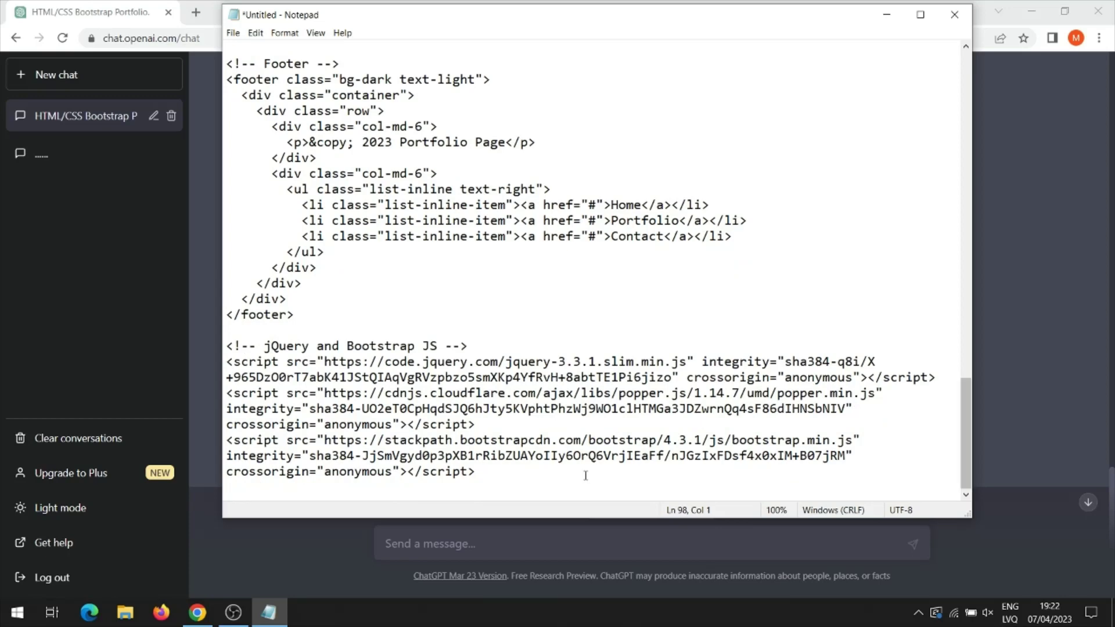
{"action": "key", "text": "ctrl+End"}
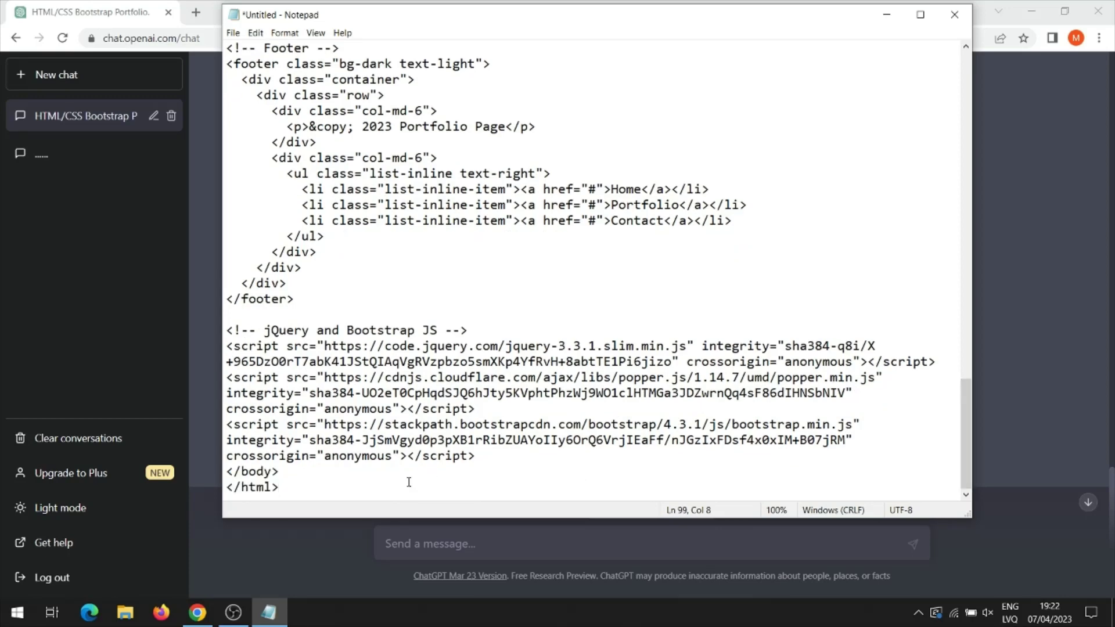
Save the Notepad document to the Desktop as index.html, with Save as type All Files
{"action": "left_click", "coordinate": [233, 33]}
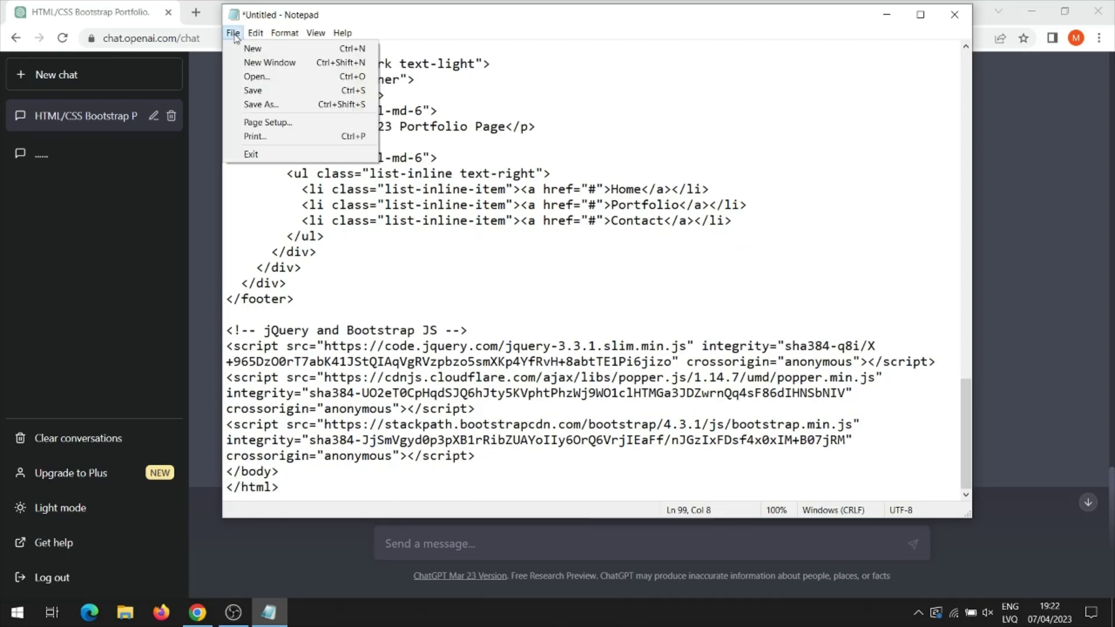
{"action": "left_click", "coordinate": [247, 104]}
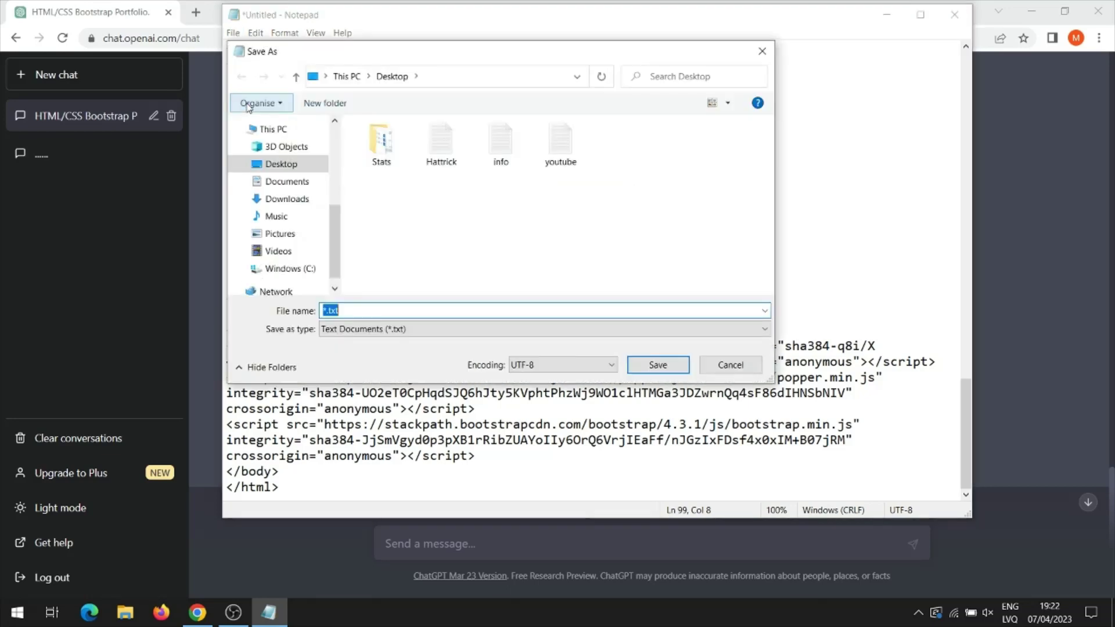
{"action": "type", "text": "i"}
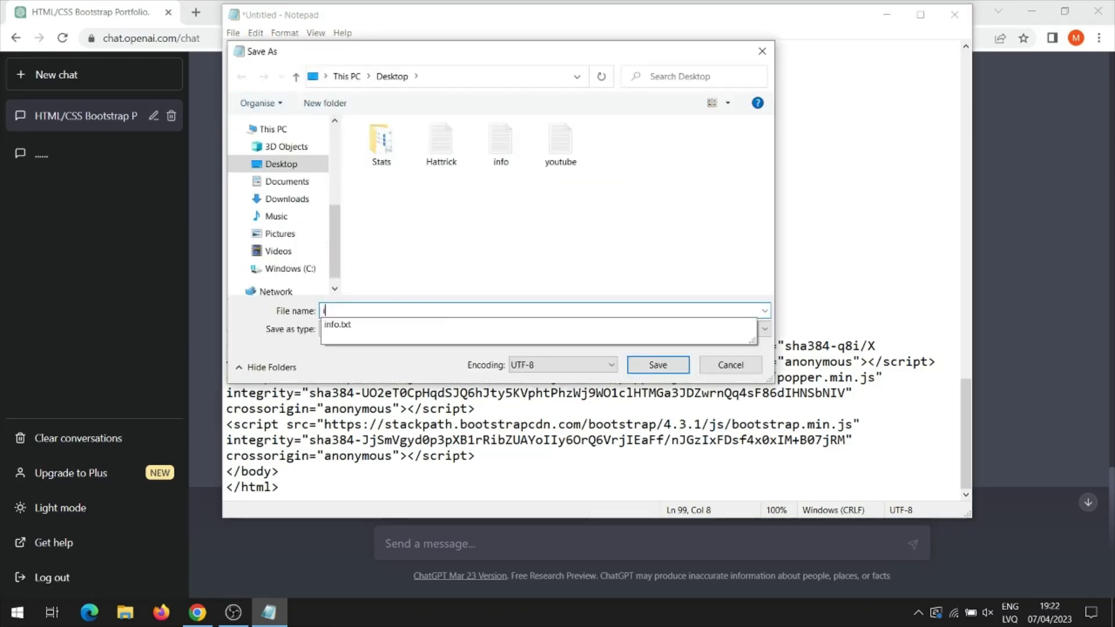
{"action": "type", "text": "ndex."}
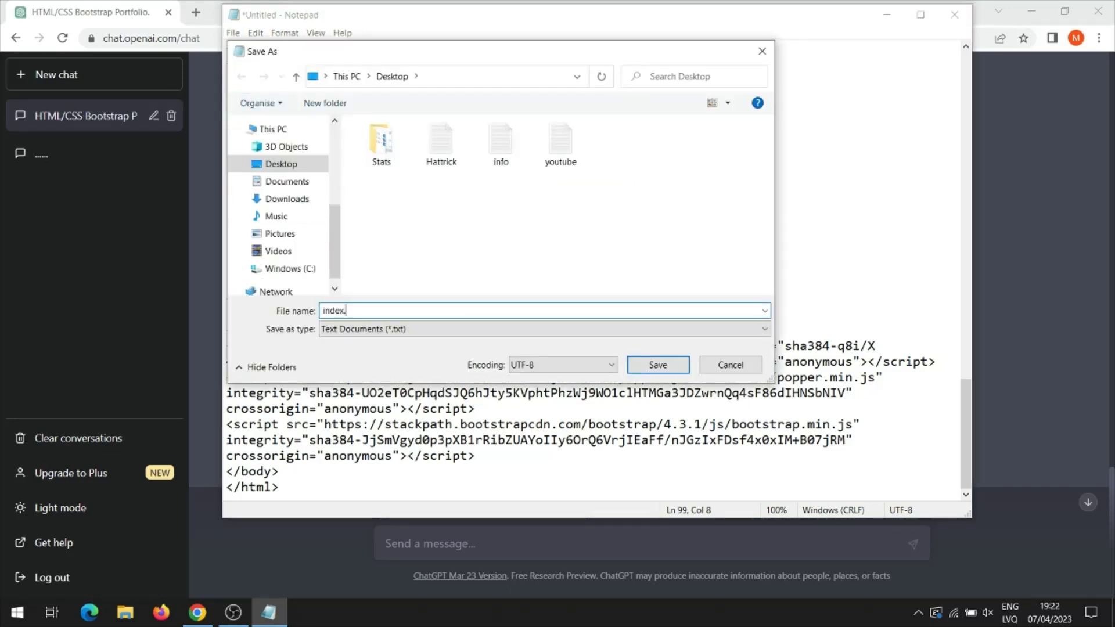
{"action": "type", "text": "html"}
{"action": "left_click", "coordinate": [430, 329]}
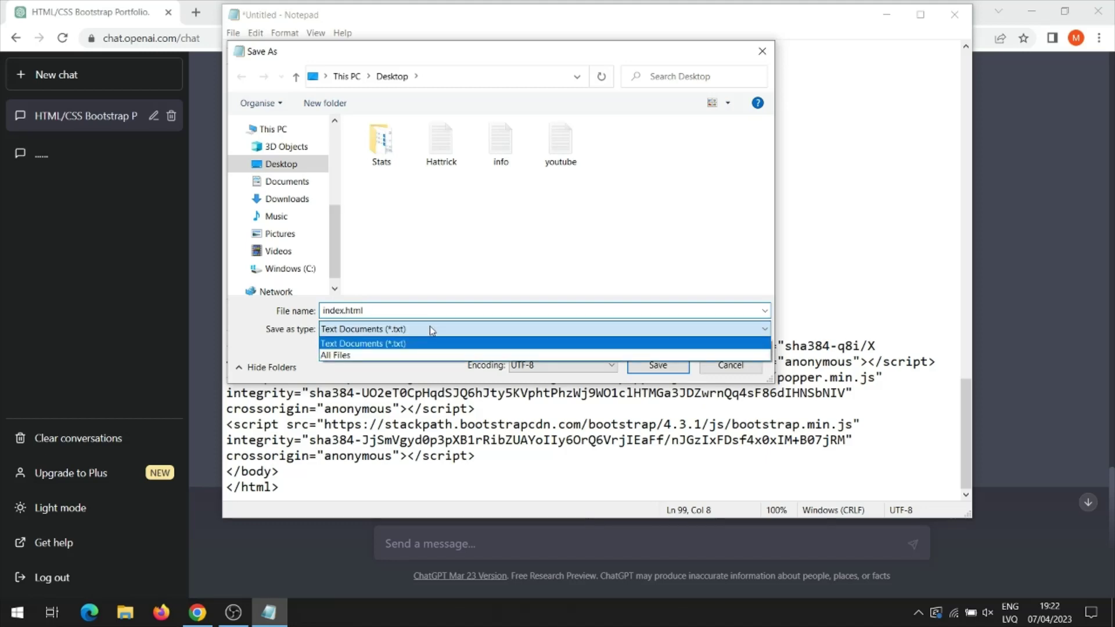
{"action": "left_click", "coordinate": [416, 355]}
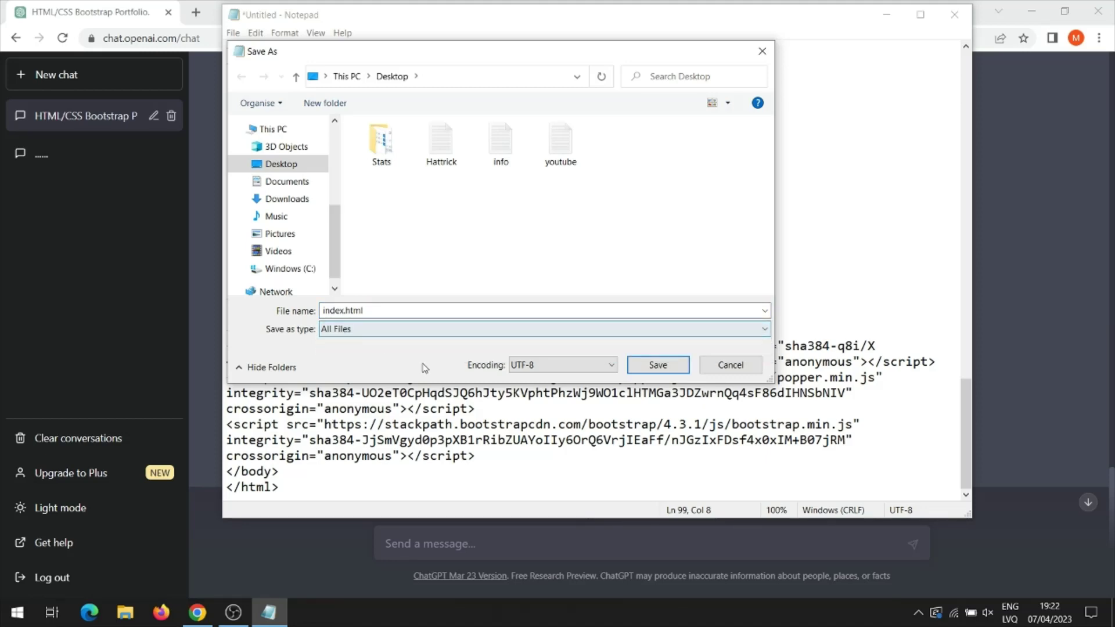
{"action": "left_click", "coordinate": [658, 364]}
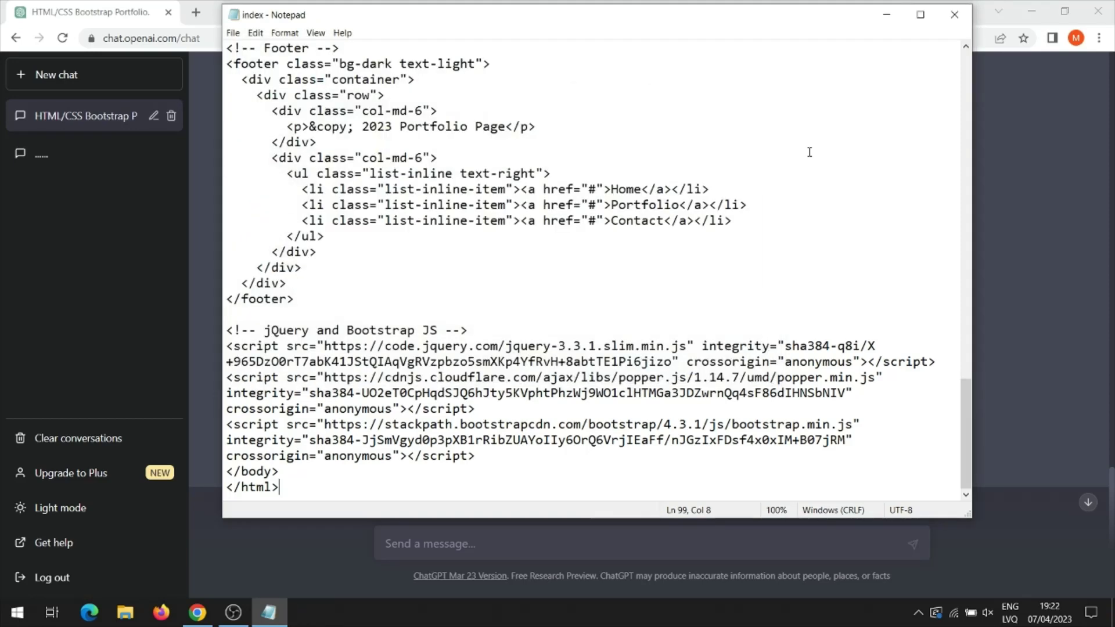
Close Notepad and open index.html from the desktop in Chrome
{"action": "left_click", "coordinate": [955, 21]}
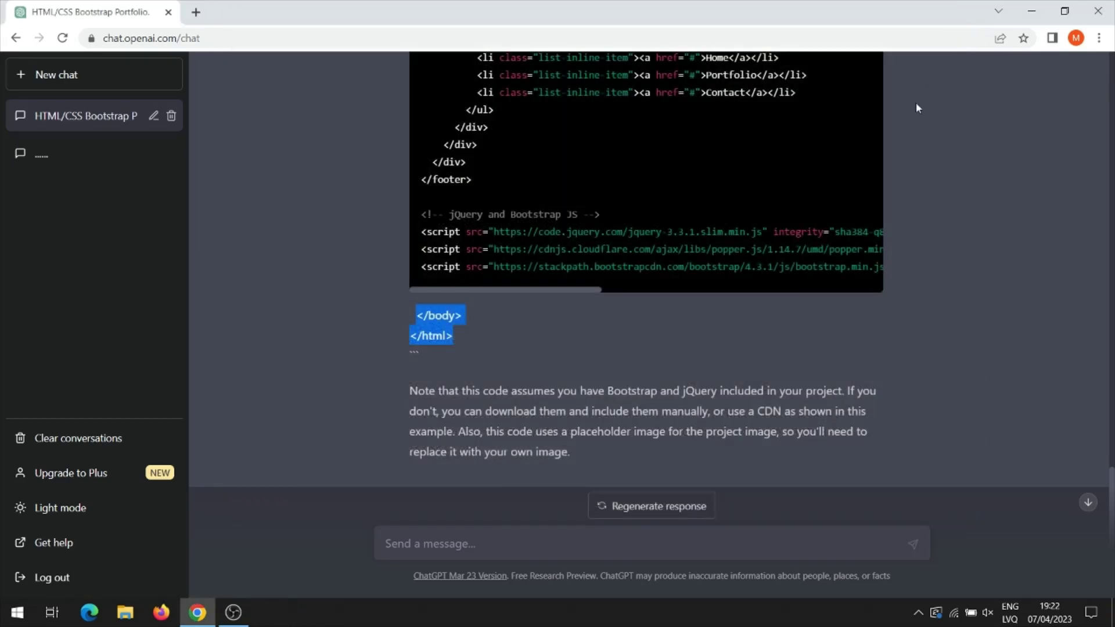
{"action": "left_click", "coordinate": [1114, 613]}
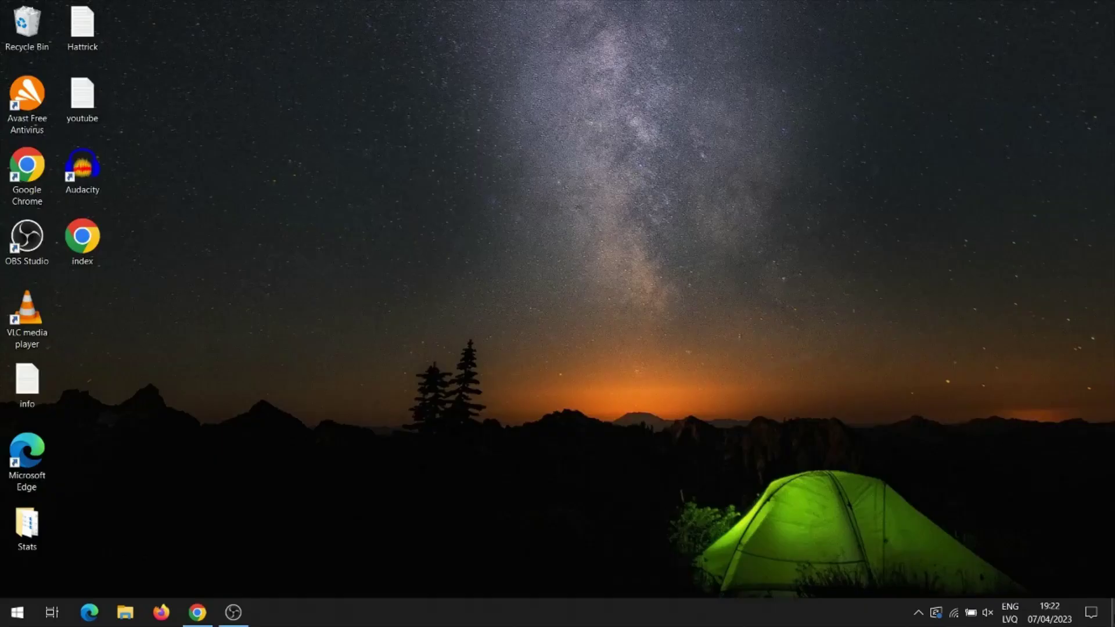
{"action": "double_click", "coordinate": [91, 248]}
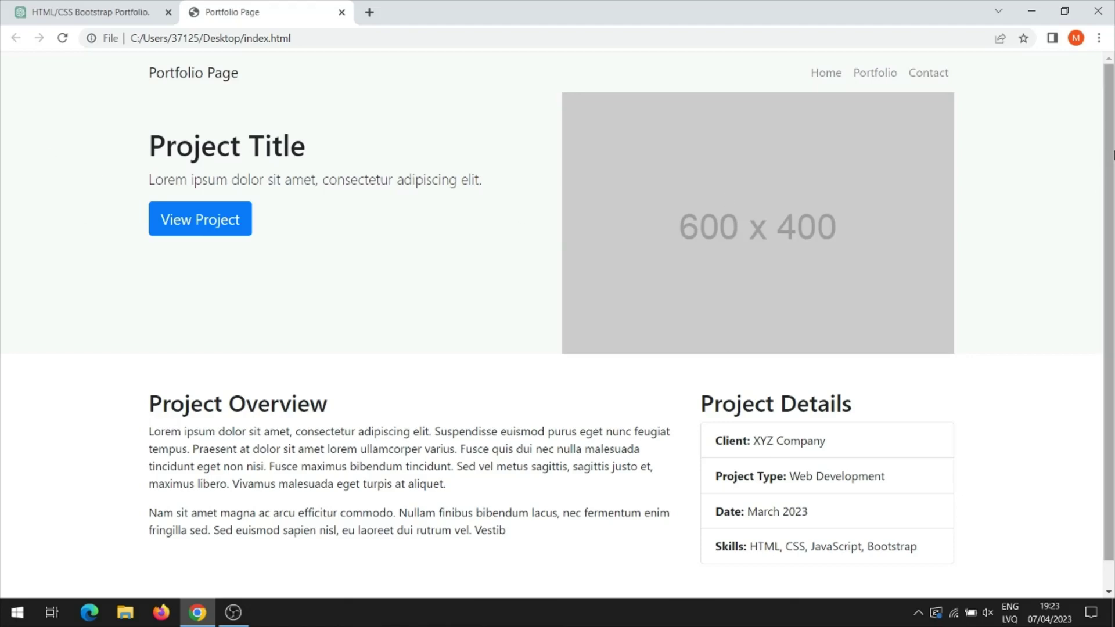
{"action": "left_click_drag", "start_coordinate": [1111, 137], "coordinate": [1112, 258]}
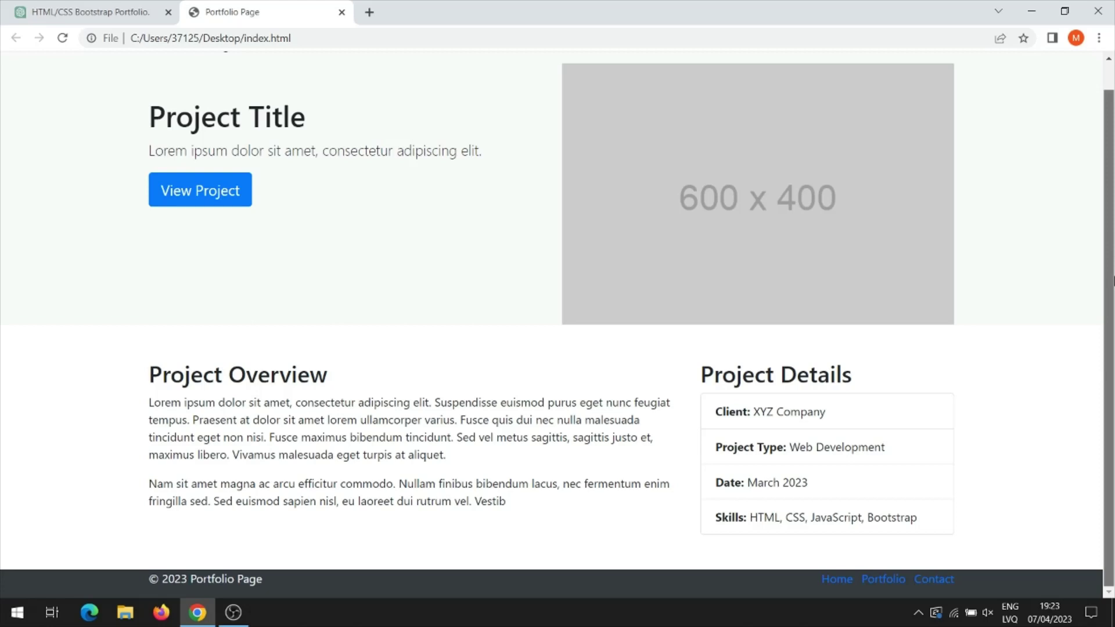
{"action": "scroll", "coordinate": [1113, 280], "scroll_direction": "up", "scroll_amount": 1}
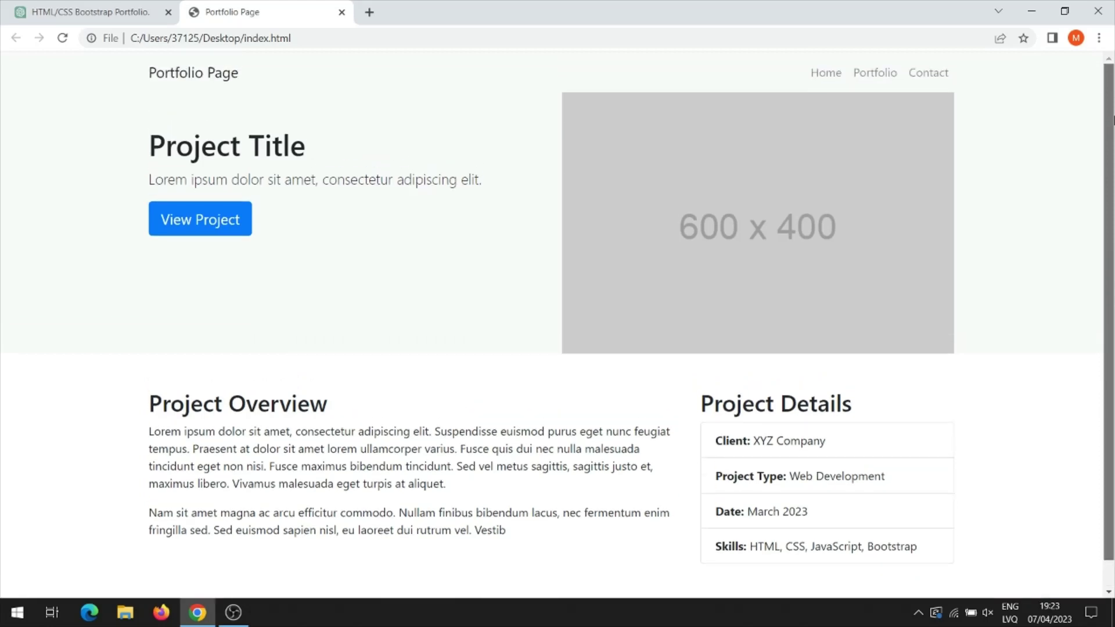
Restore down Chrome to a smaller window so the portfolio navigation collapses
{"action": "left_click", "coordinate": [1065, 13]}
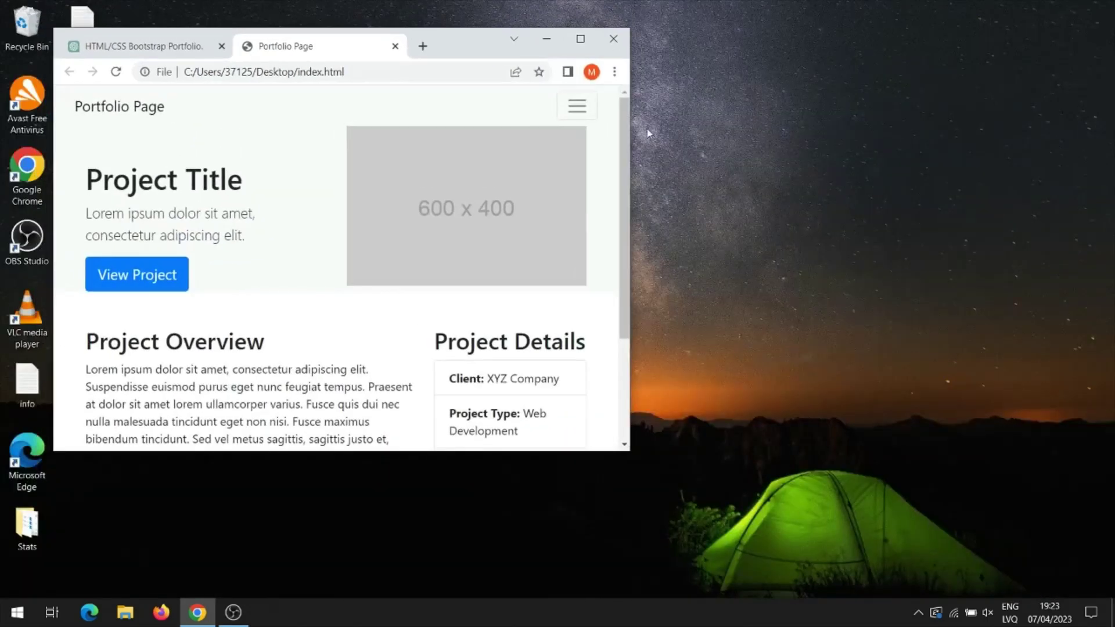